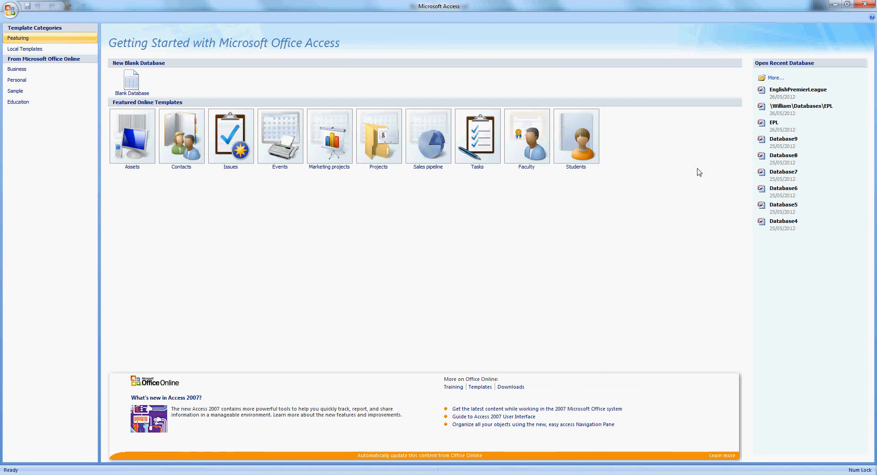
Step: Open table E0 in the EnglishPremierLeague database and examine the Man City–Swansea and Man United–Arsenal match records
left_click(784, 90)
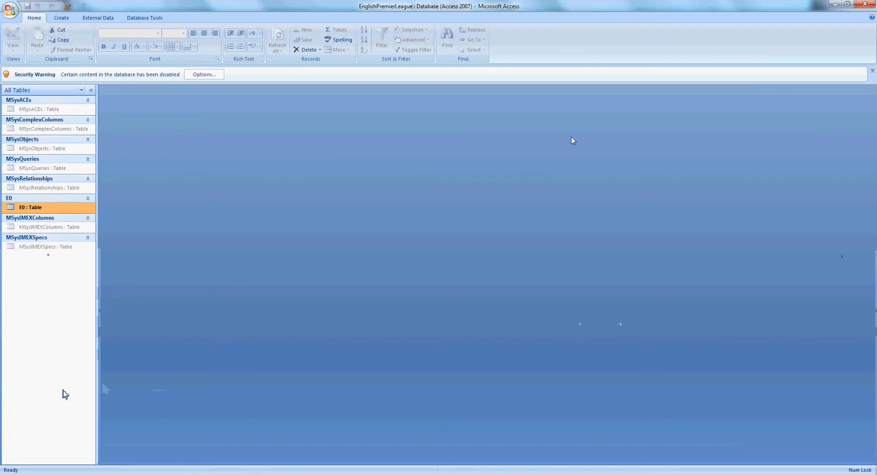
double_click(31, 207)
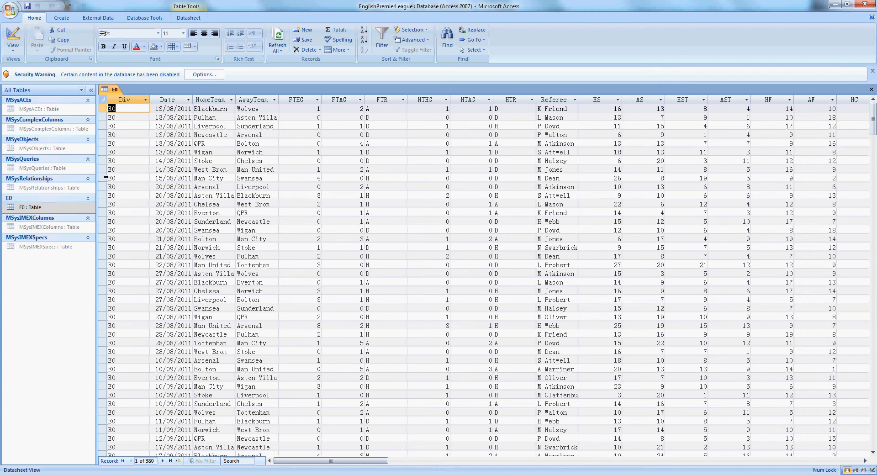
left_click(104, 177)
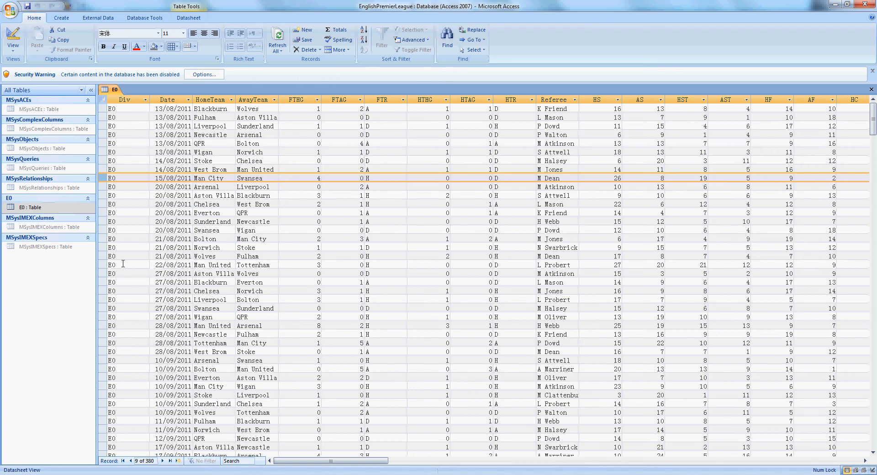
left_click(104, 325)
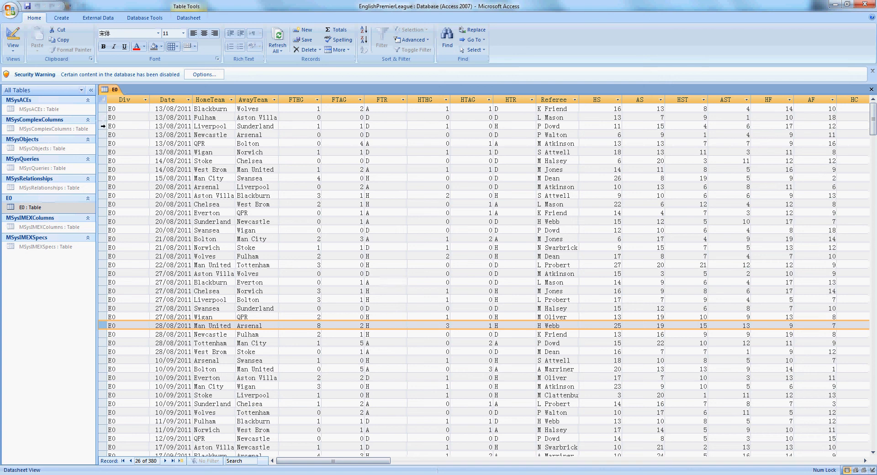
Step: Look at the views available for table E0 and close the table
left_click(14, 49)
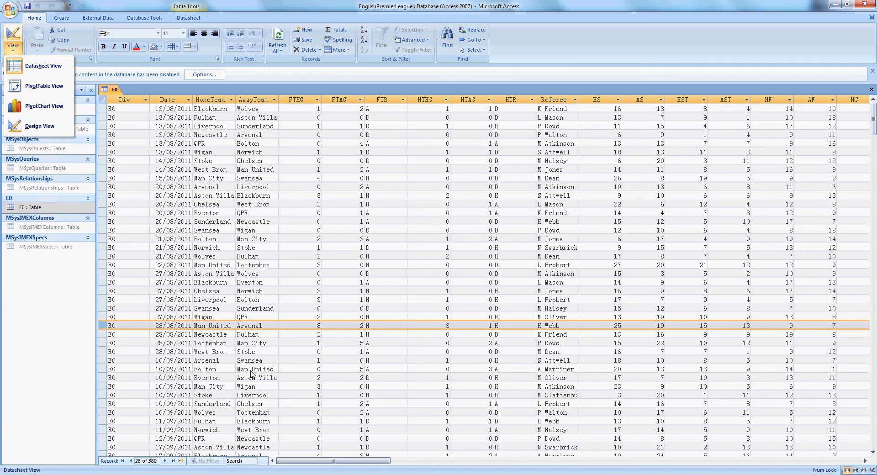
left_click(257, 337)
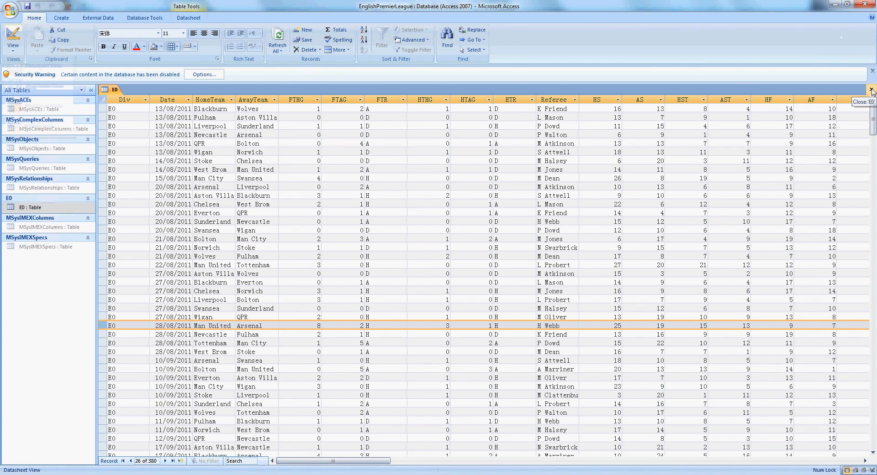
left_click(872, 90)
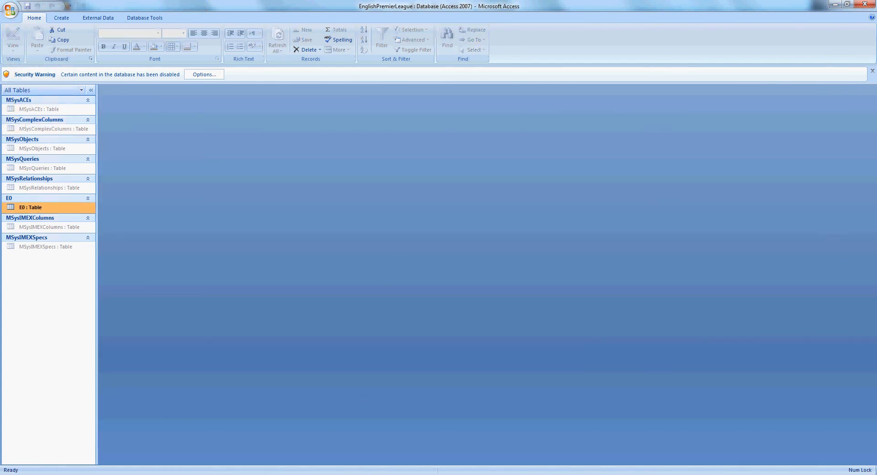
Step: Switch to Excel and start a PivotTable at cell A1 of Sheet1 based on an external data source
left_click(304, 474)
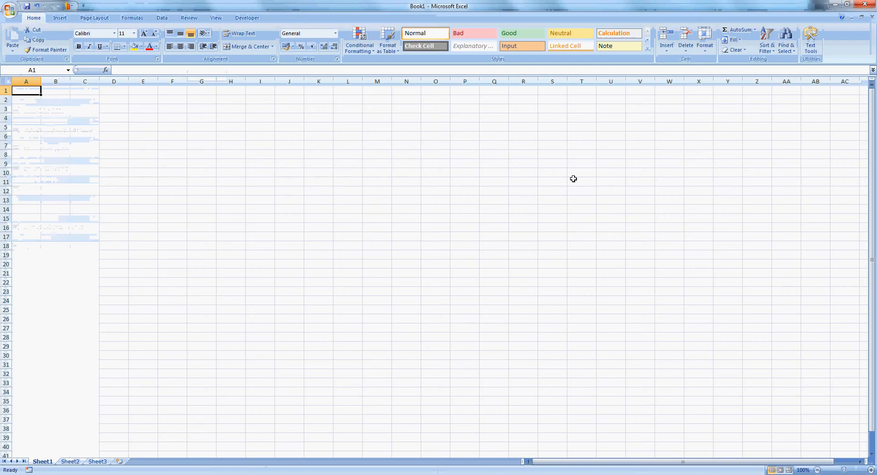
left_click(340, 197)
left_click(164, 120)
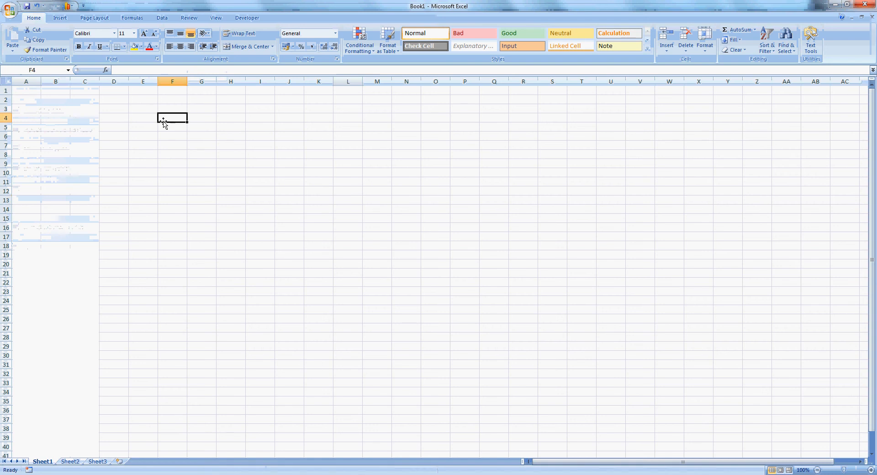
key("ctrl+Home")
left_click(59, 18)
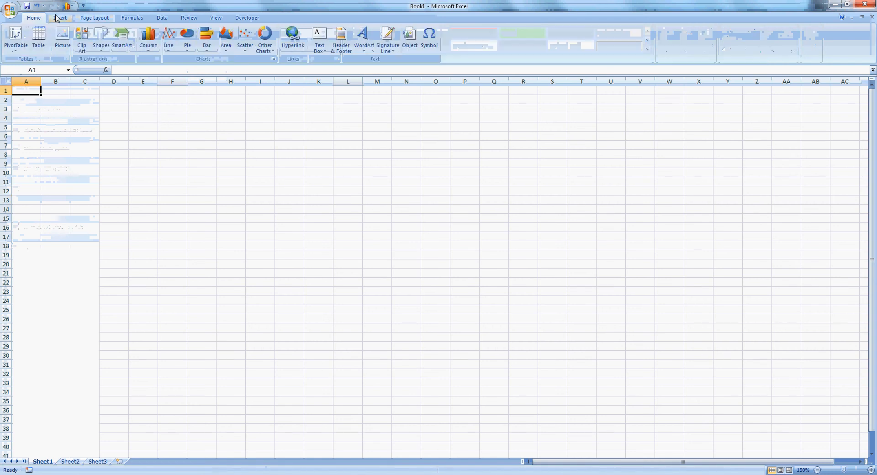
left_click(15, 36)
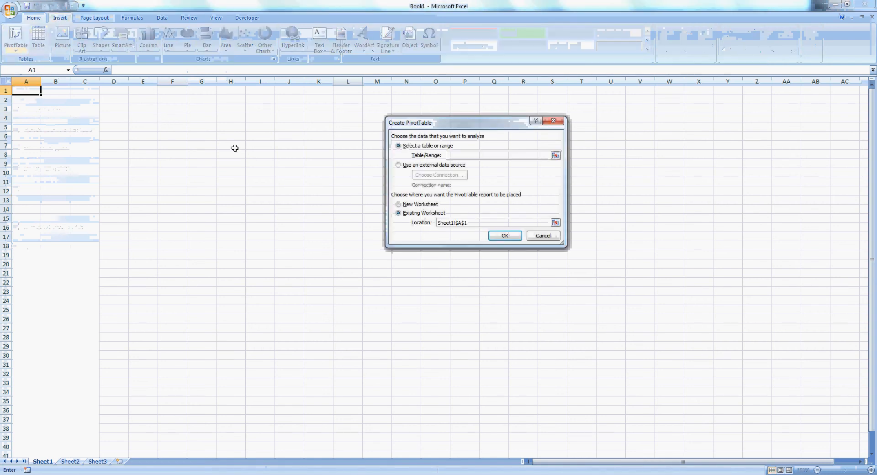
left_click(413, 166)
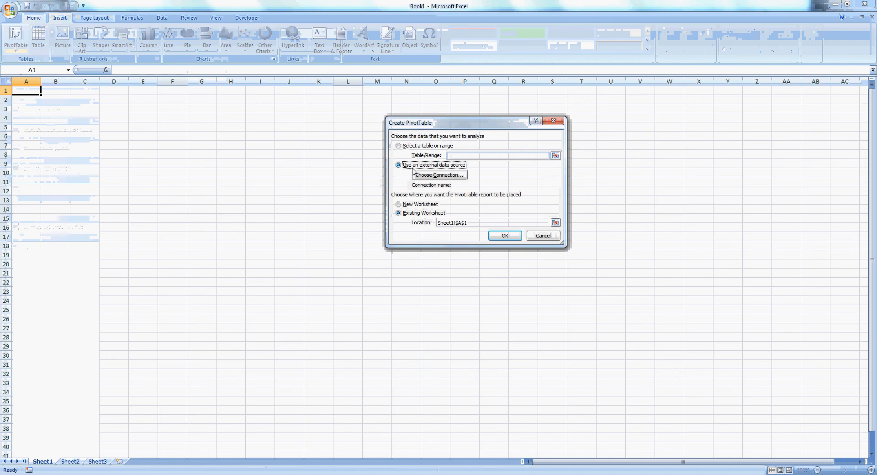
Step: Connect the PivotTable to the EnglishPremierLeague database in the user's My Documents folder and create it on the existing worksheet
left_click(427, 176)
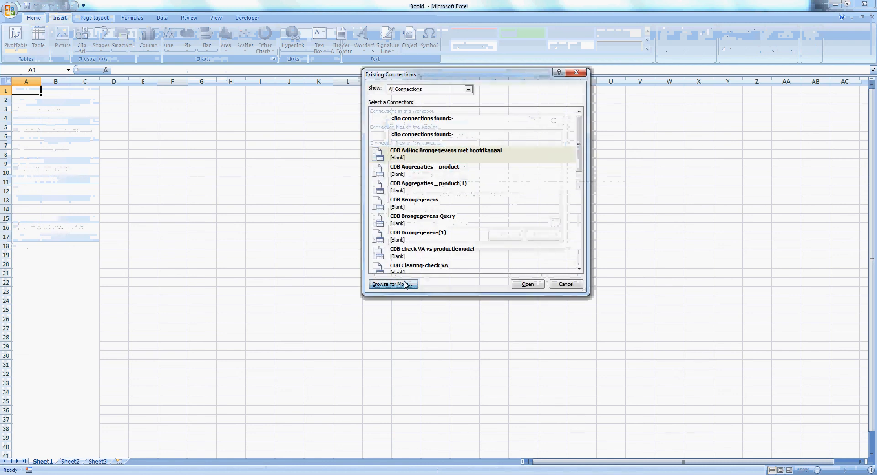
left_click(393, 284)
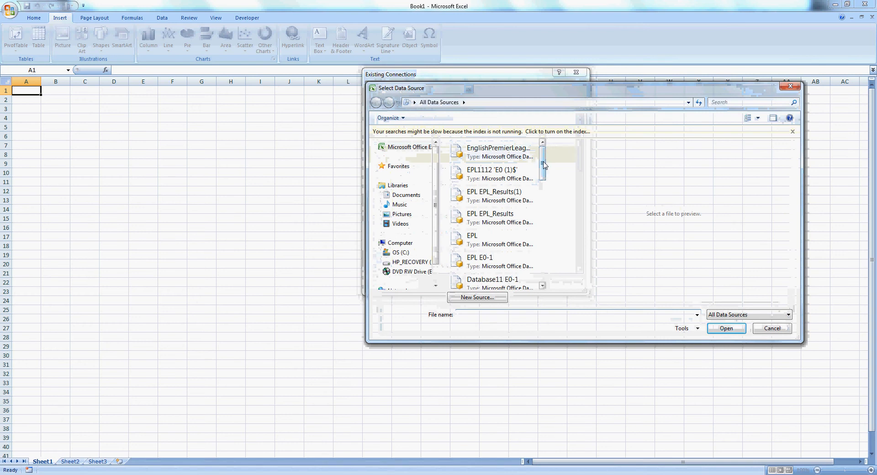
left_click(405, 252)
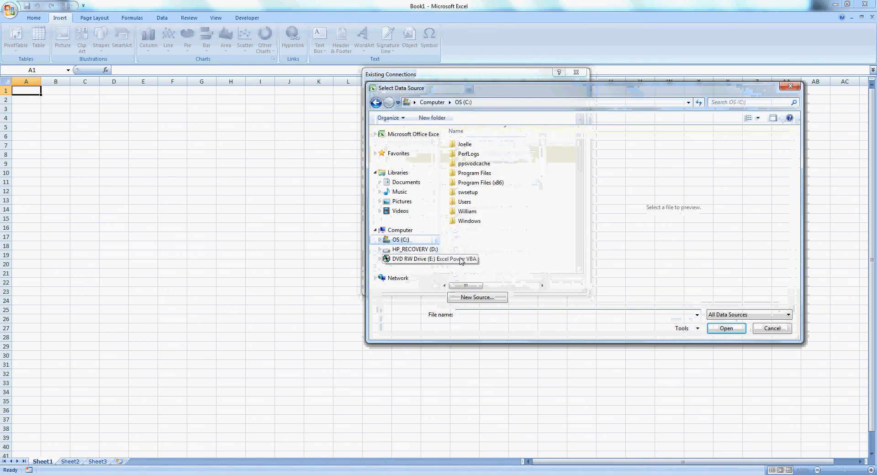
double_click(466, 203)
double_click(465, 145)
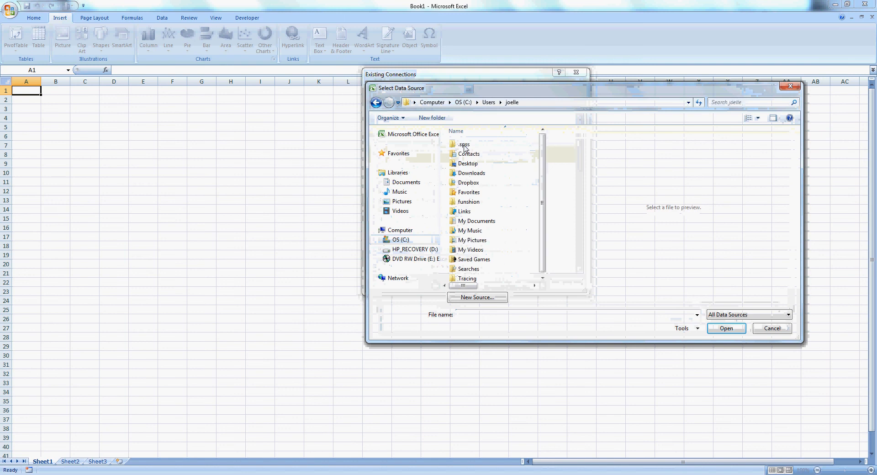
scroll(543, 223, "down", 1)
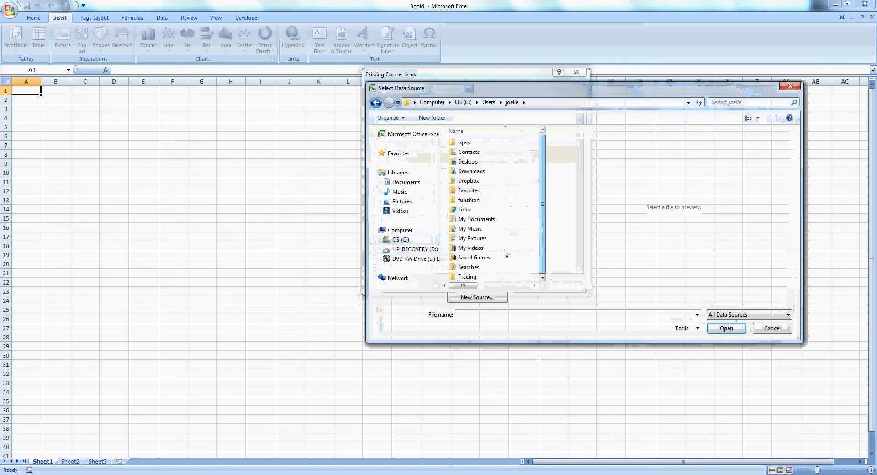
double_click(475, 219)
left_click_drag(543, 177, 542, 230)
double_click(498, 190)
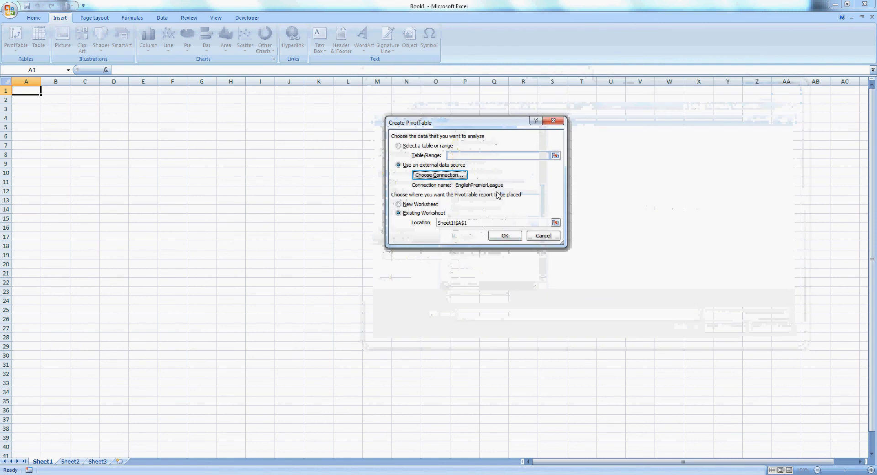
left_click(503, 235)
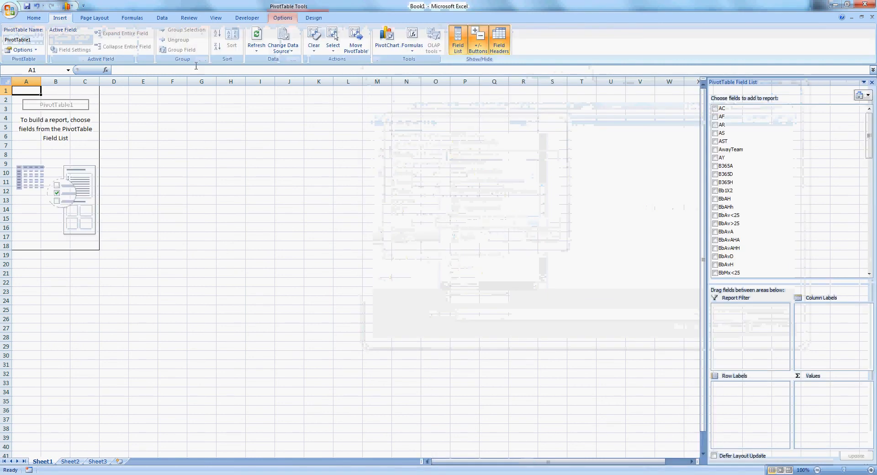
Step: Add the Referee field to the PivotTable's row labels
left_click_drag(34, 91, 87, 247)
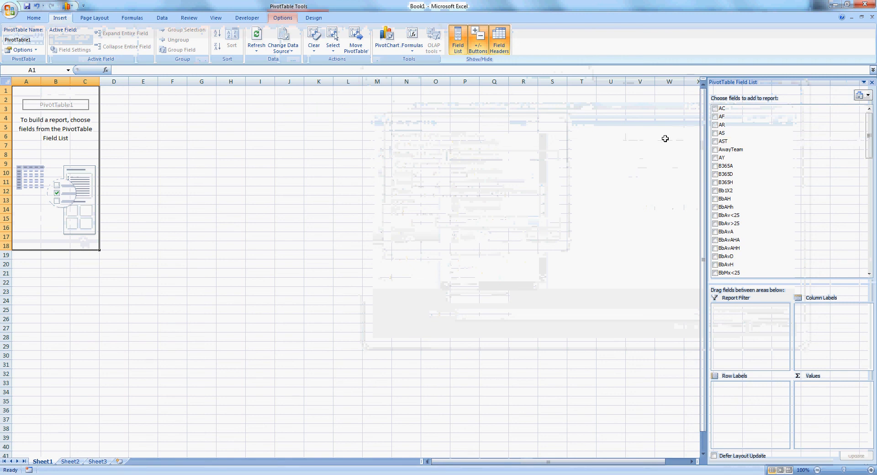
mouse_move(870, 130)
left_mouse_down()
mouse_move(868, 242)
mouse_move(870, 131)
left_mouse_up()
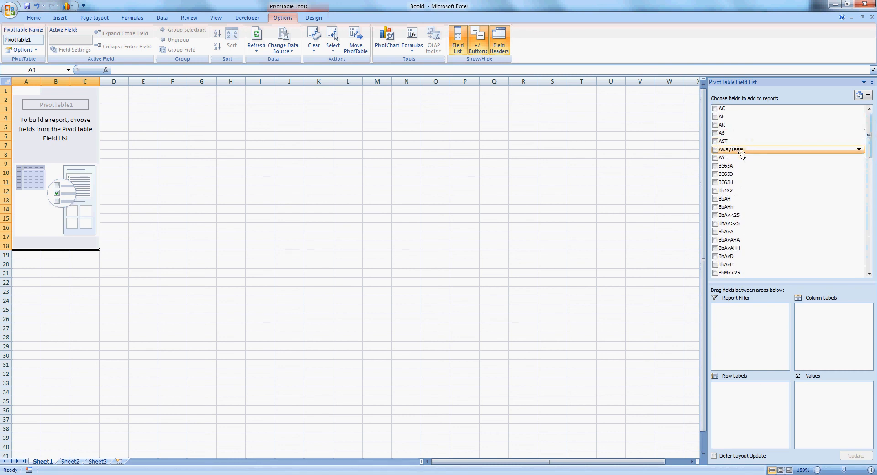
left_click_drag(867, 139, 870, 240)
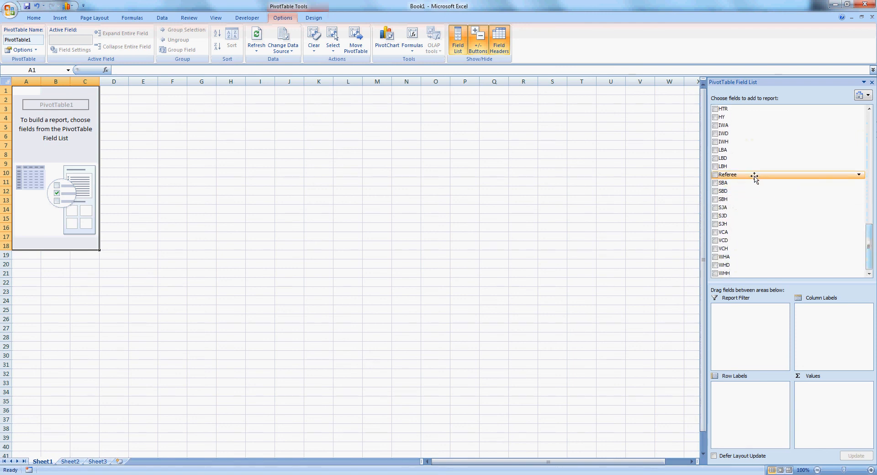
left_click_drag(755, 177, 750, 401)
left_click(256, 273)
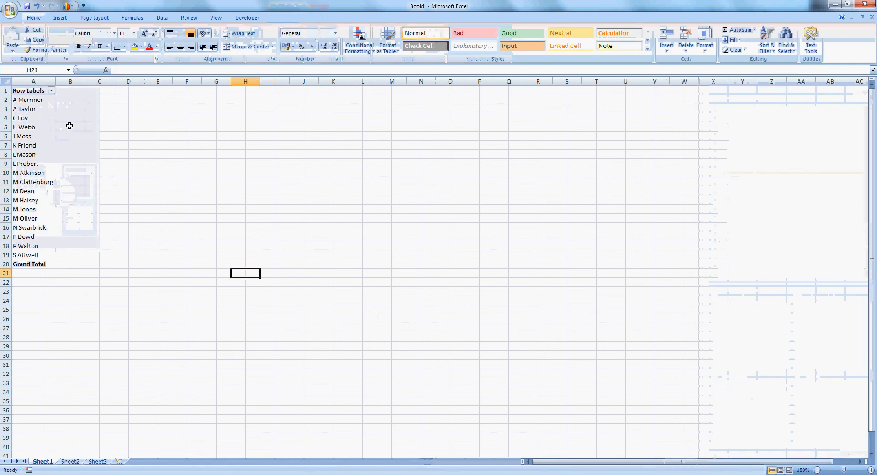
Step: Add the Referee field to the PivotTable's values as a count
key("Home")
key("Up")
key("ctrl+Up")
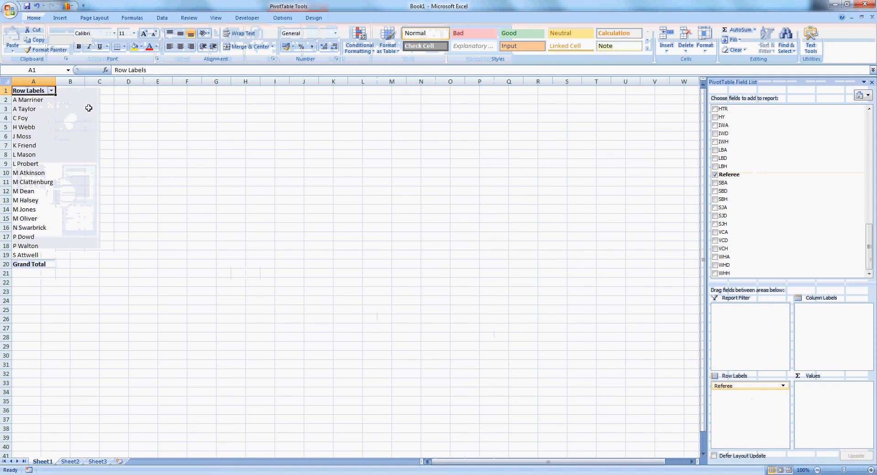
left_click_drag(743, 176, 822, 420)
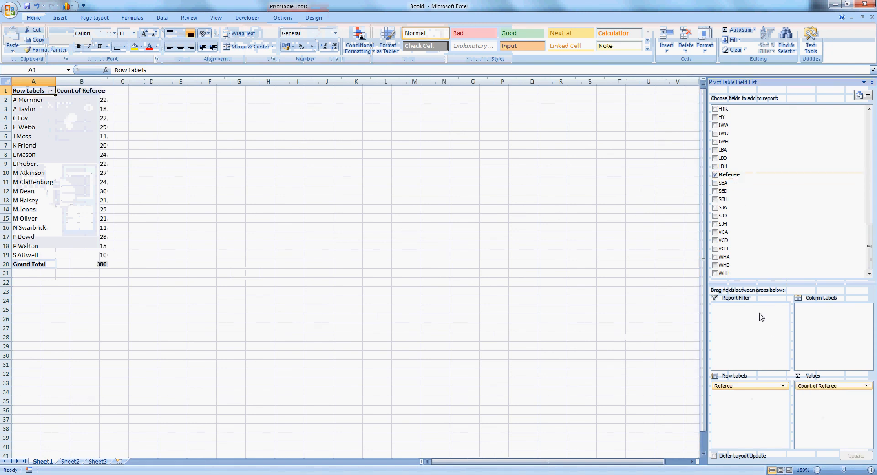
left_click(112, 127)
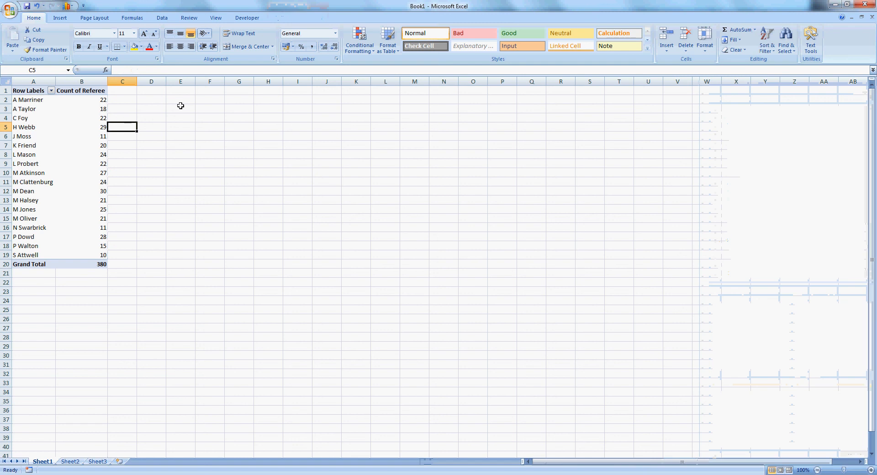
key("ctrl+Home")
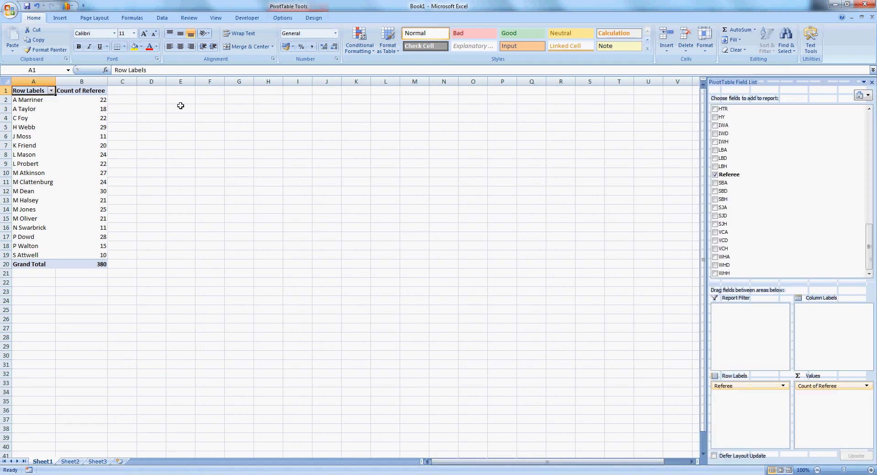
Step: Sort the PivotTable by Count of Referee in descending order
key("Right")
left_click(96, 109)
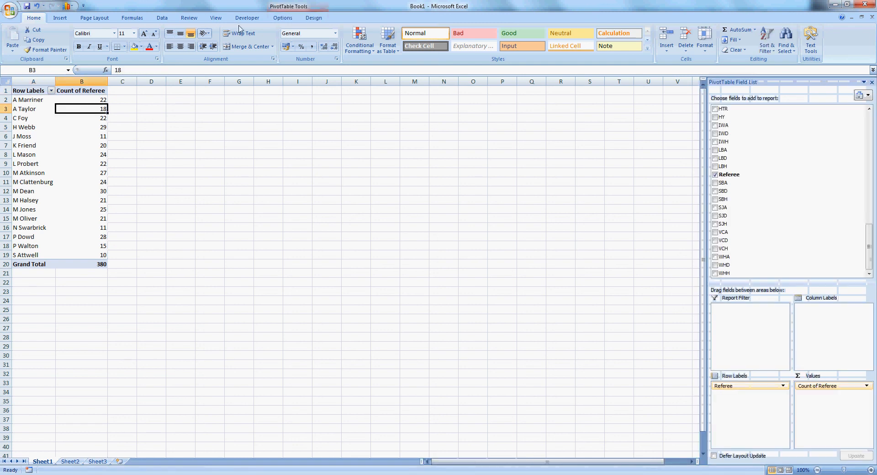
scroll(183, 22, "down", 4)
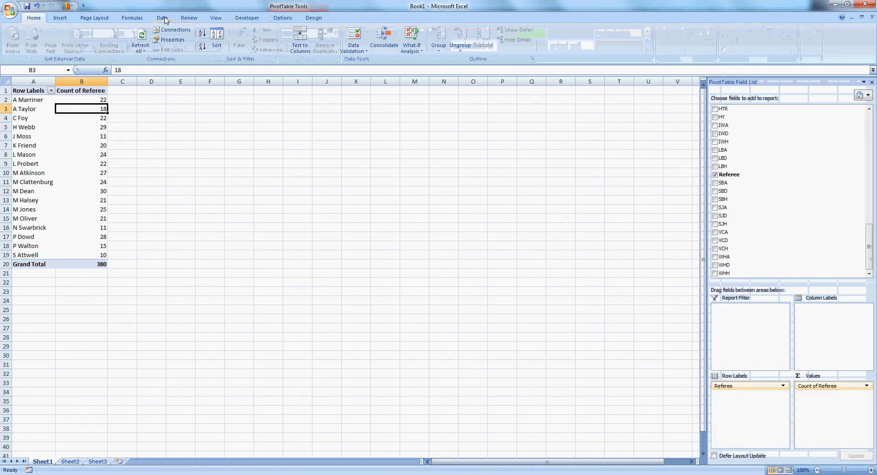
left_click(203, 46)
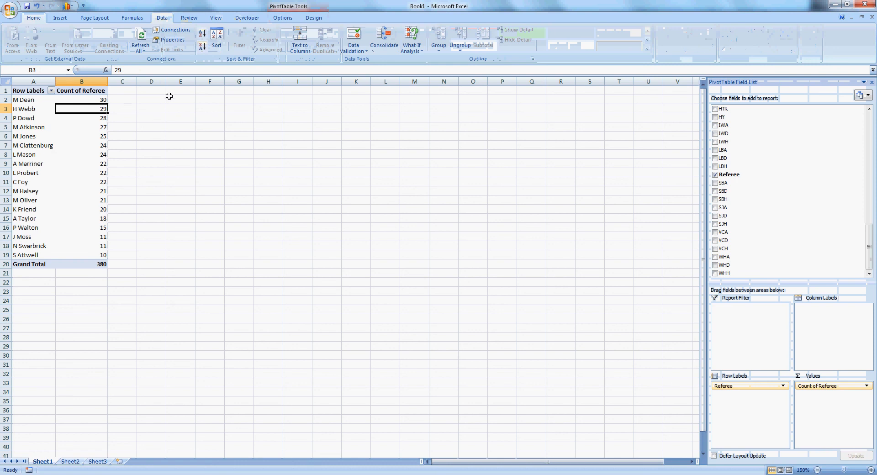
Step: Examine the first three referees in the sorted PivotTable and their match counts
key("Up")
key("Left")
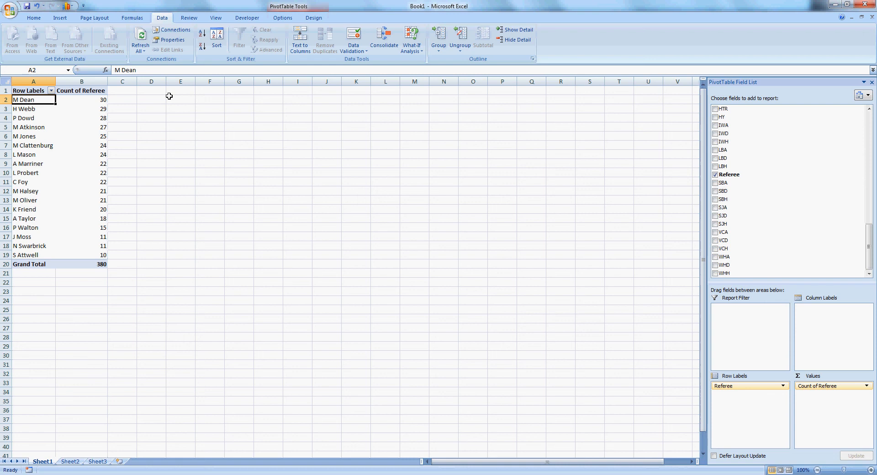
mouse_move(96, 98)
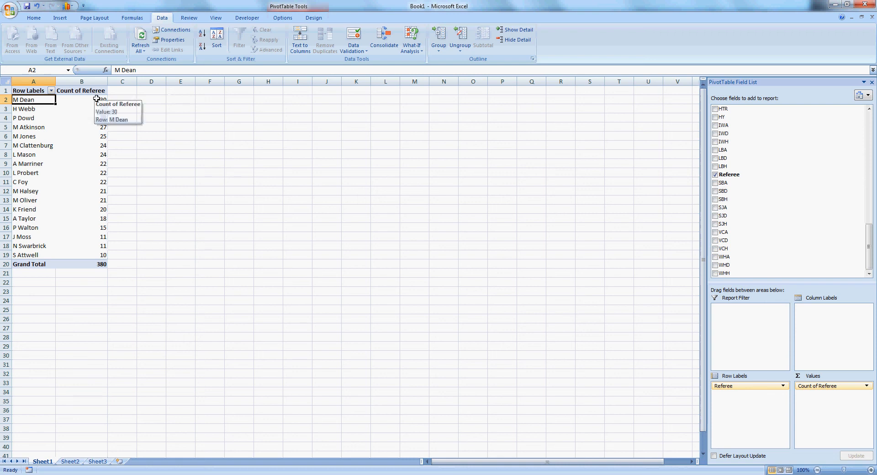
mouse_move(85, 120)
mouse_move(84, 120)
left_mouse_down()
mouse_move(83, 103)
mouse_move(35, 114)
mouse_move(75, 107)
mouse_move(88, 115)
left_mouse_up()
left_click(37, 97)
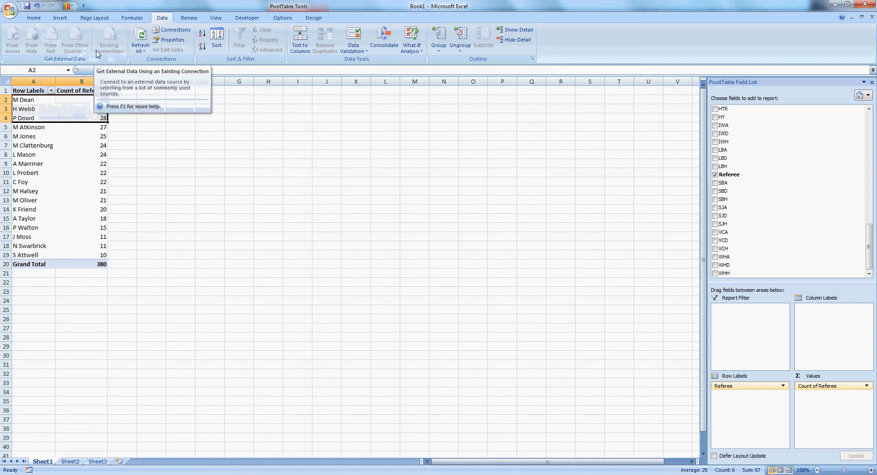
left_click_drag(86, 101, 48, 121)
Step: Save the workbook as Referees in the Databases folder on drive C, and close it
left_click(9, 9)
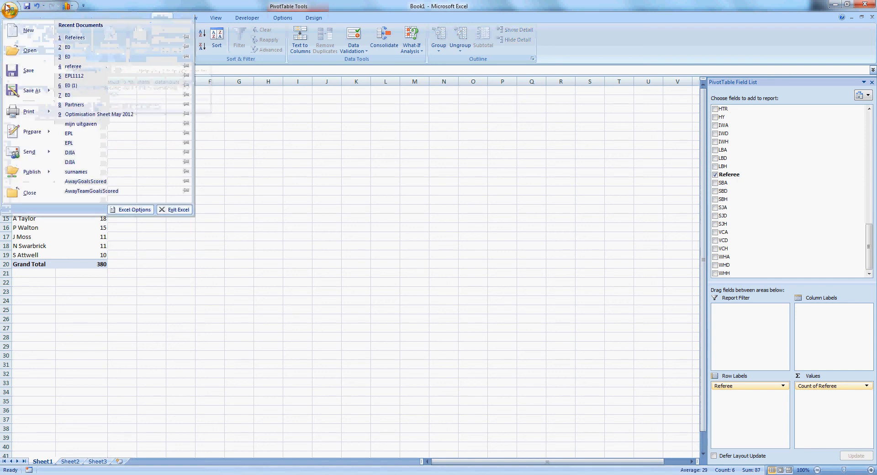
left_click(41, 91)
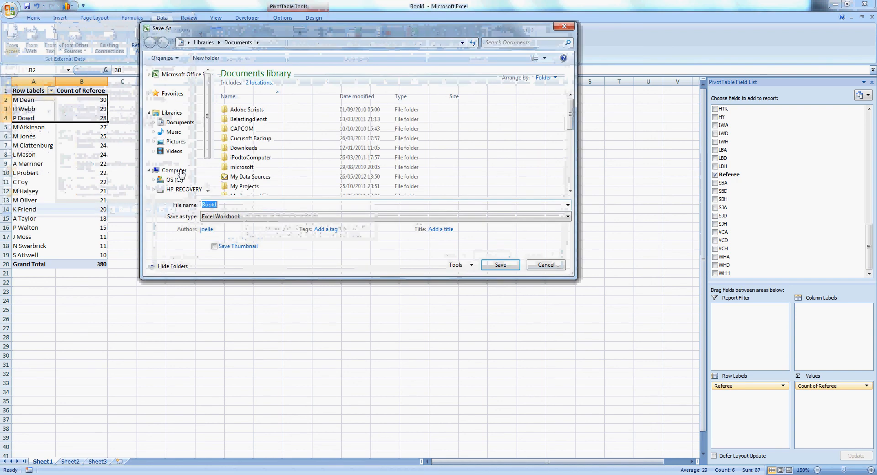
left_click(178, 180)
double_click(246, 151)
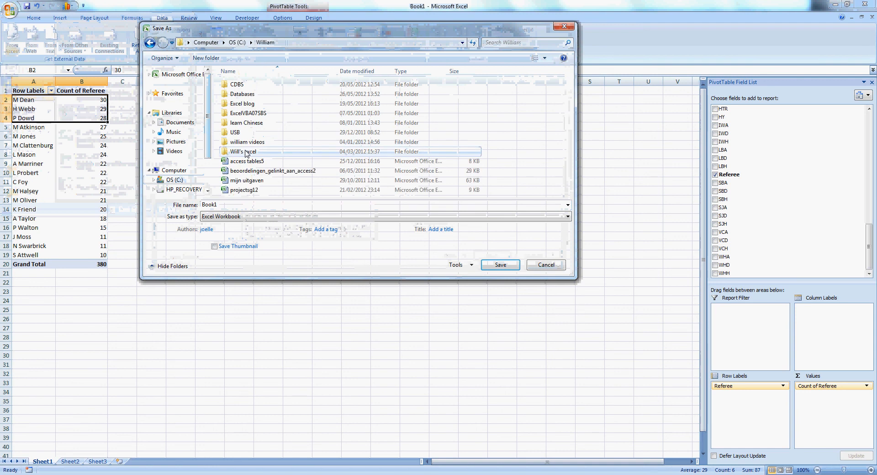
double_click(253, 95)
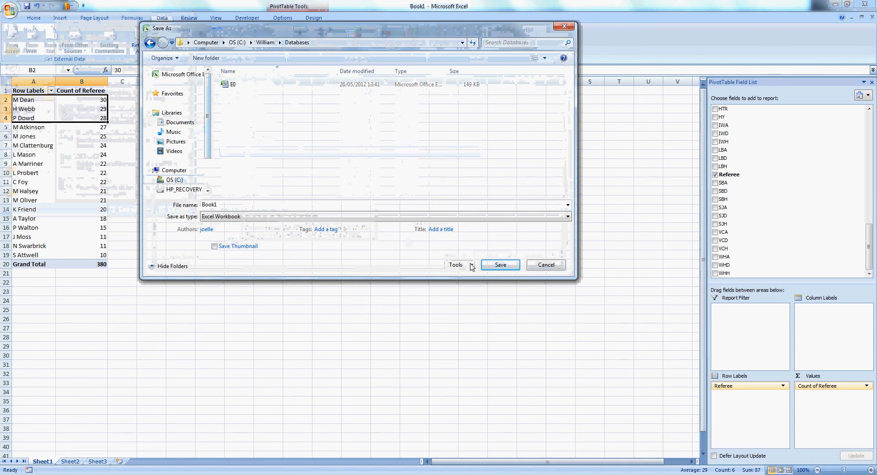
double_click(228, 204)
type("Referees")
left_click(505, 266)
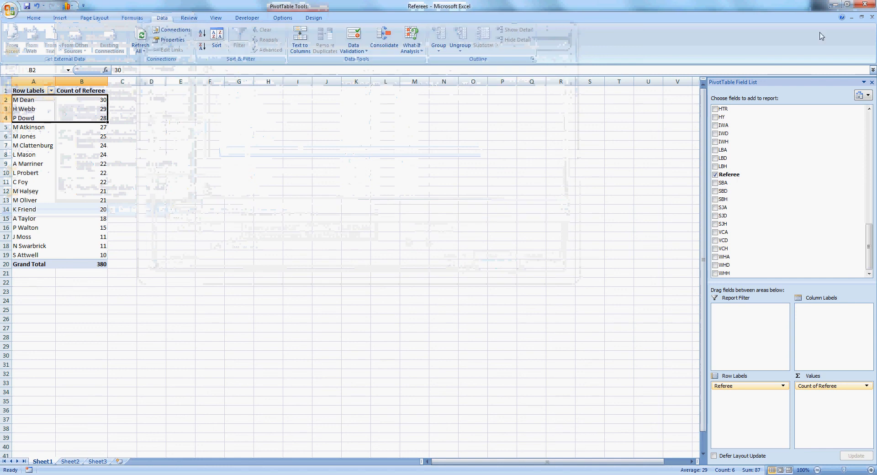
left_click(872, 17)
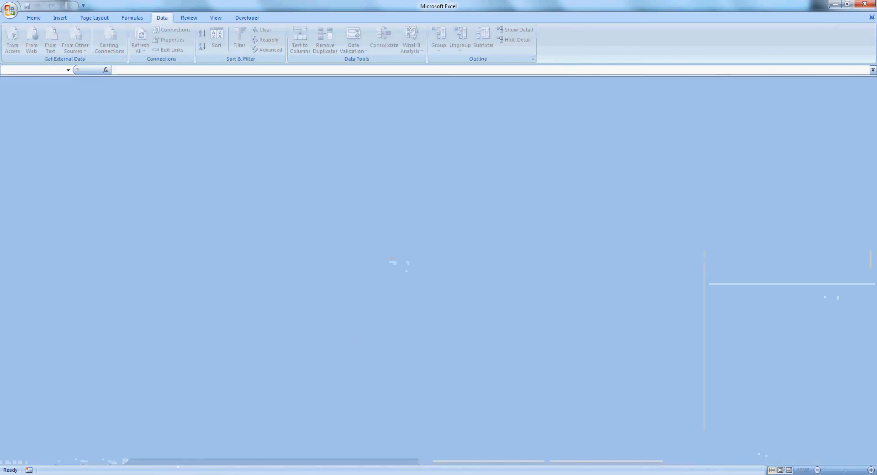
Step: Switch to Microsoft Access with the recent EnglishPremierLeague database and open its E0 table
key("super")
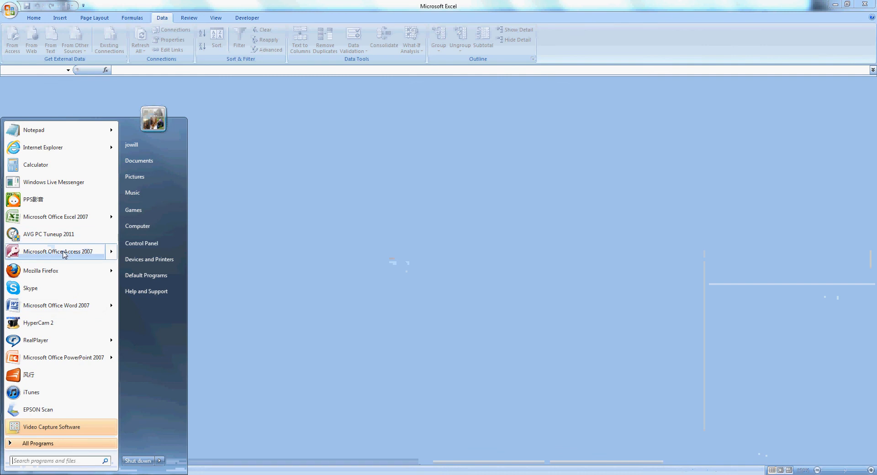
mouse_move(64, 255)
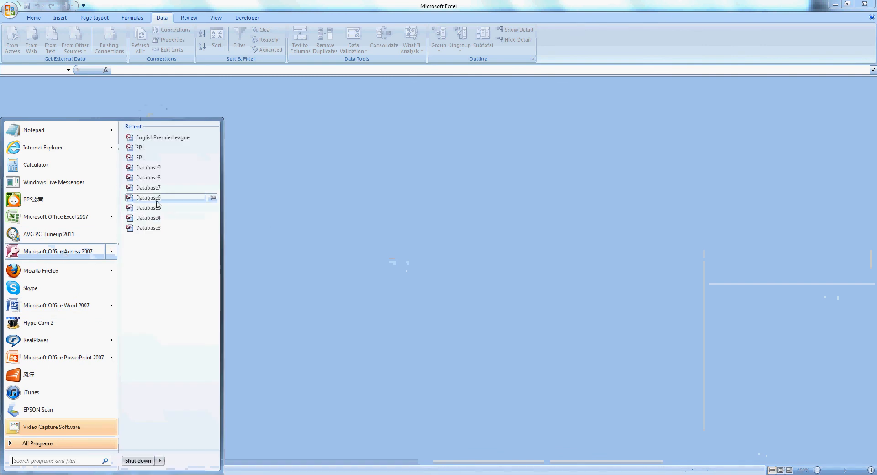
left_click(167, 138)
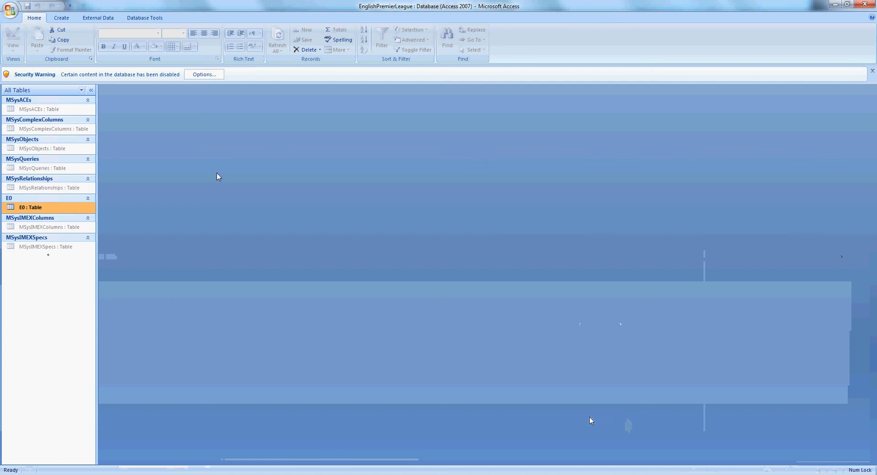
double_click(39, 207)
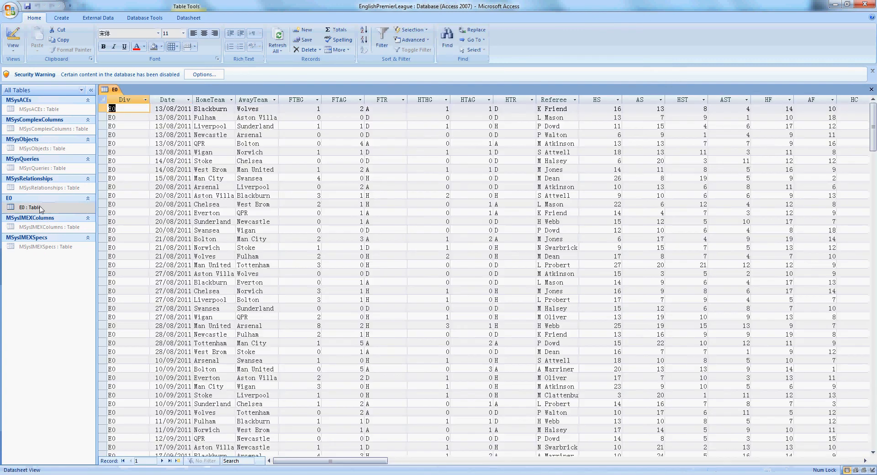
Step: Start a new record after the last row of the E0 table and set its Div to E0
left_click(161, 152)
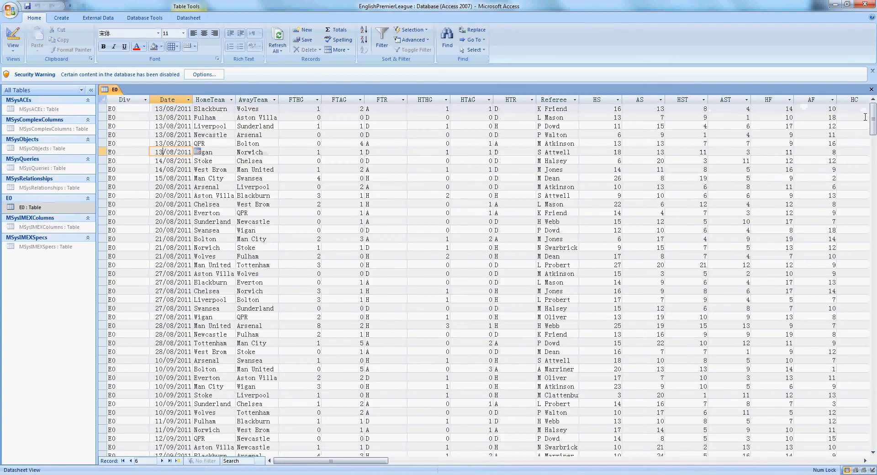
left_click(170, 464)
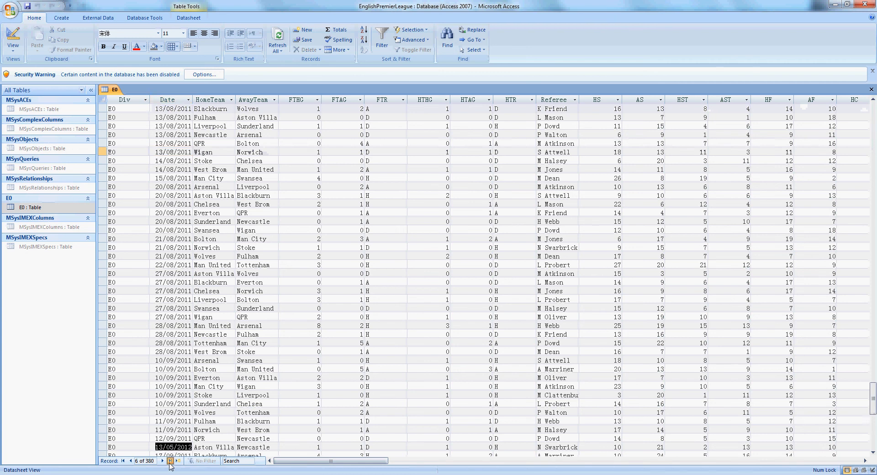
scroll(166, 444, "down", 1)
left_click(127, 429)
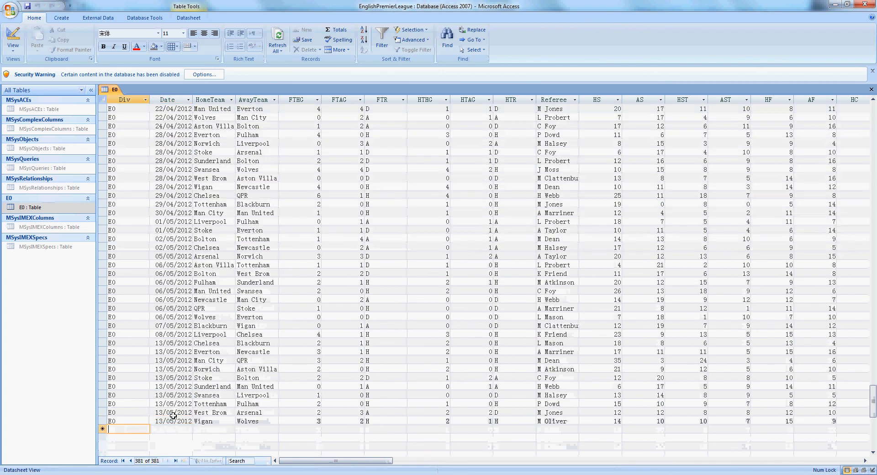
type("E0")
key("Tab")
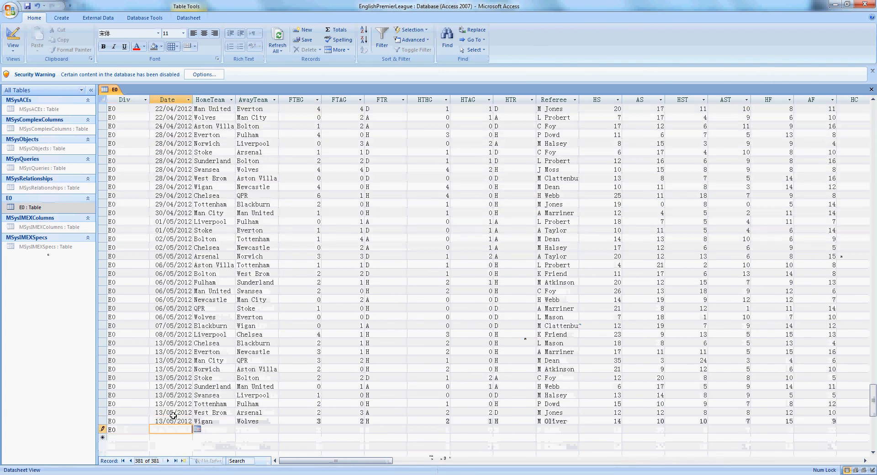
Step: Set the new record's Date to 26/05/2012
type("26/052012")
key("Tab")
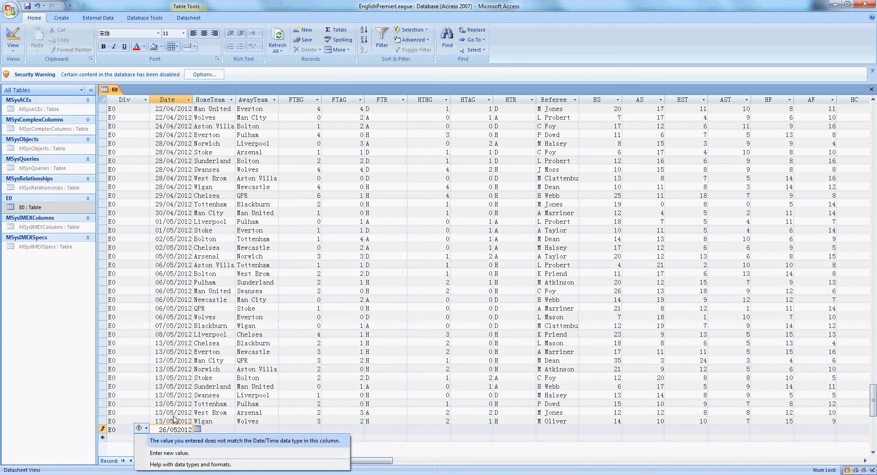
key("Escape")
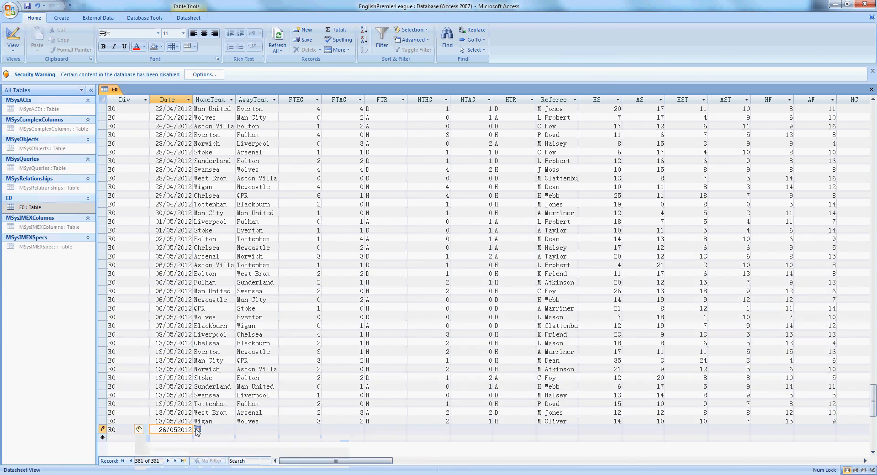
type("/")
key("Tab")
Step: Enter Man City as the HomeTeam and Man United as the AwayTeam of the new record
scroll(269, 425, "down", 1)
scroll(269, 425, "down", 3)
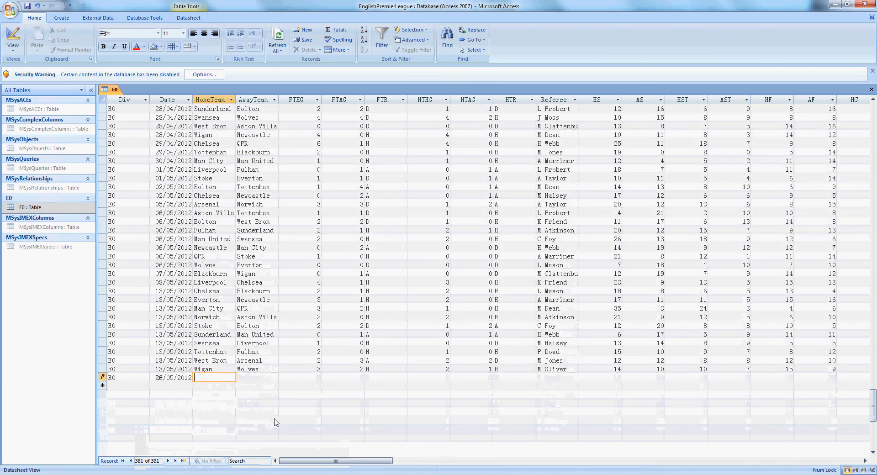
type("Man City")
key("Tab")
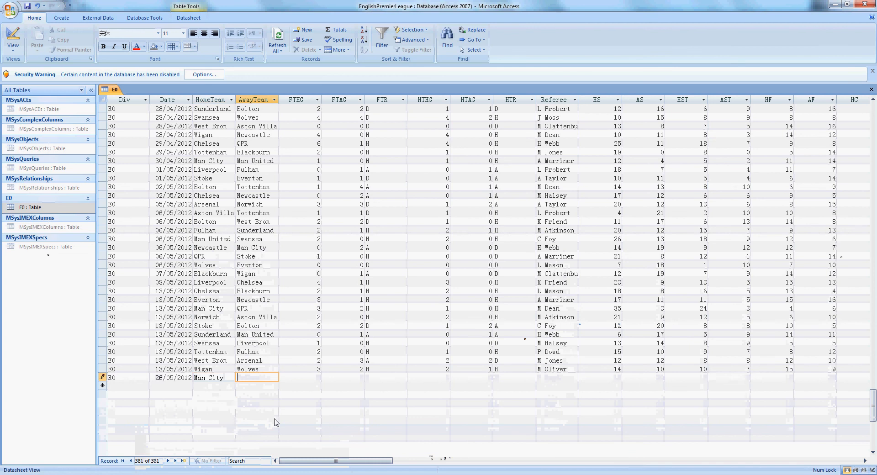
type("Man United")
key("Tab")
Step: Fill in the new record's full-time result with FTHG 4, FTAG 4 and FTR D
key("Tab")
type("4")
key("Tab")
type("D")
key("Tab")
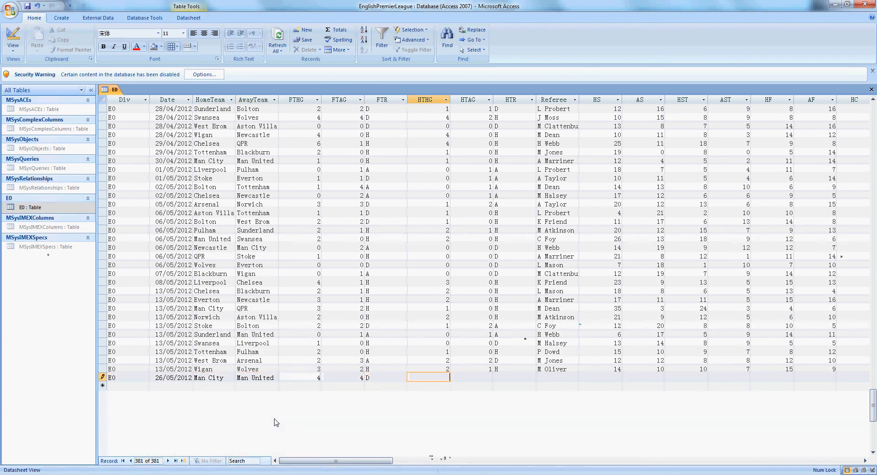
Step: Complete the new record with HTHG 2, HTAG 2, HTR D and Referee H Webb, and commit it
type("2")
key("Tab")
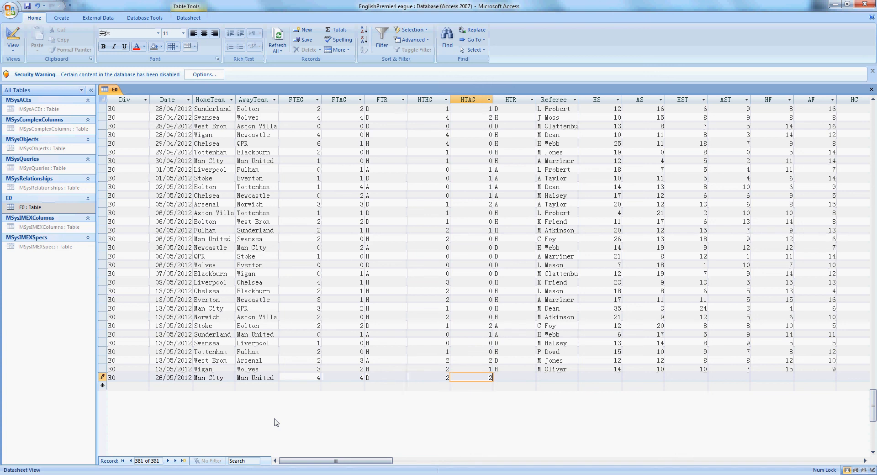
key("Tab")
key("Tab")
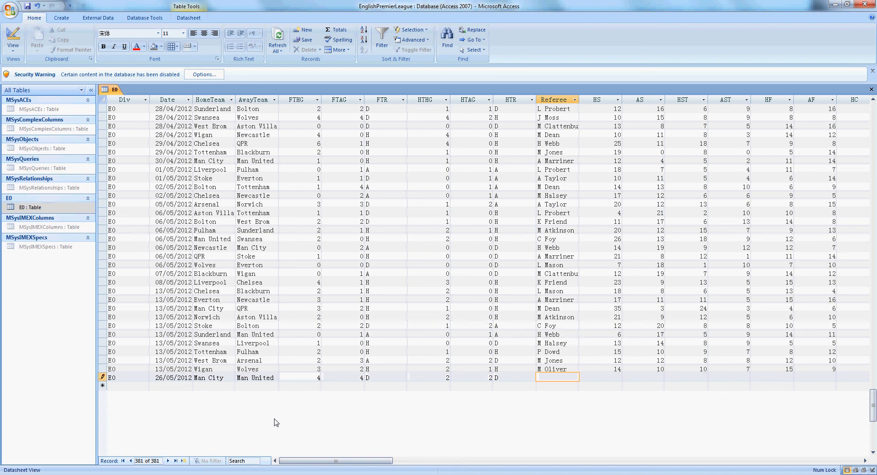
type("H Webb")
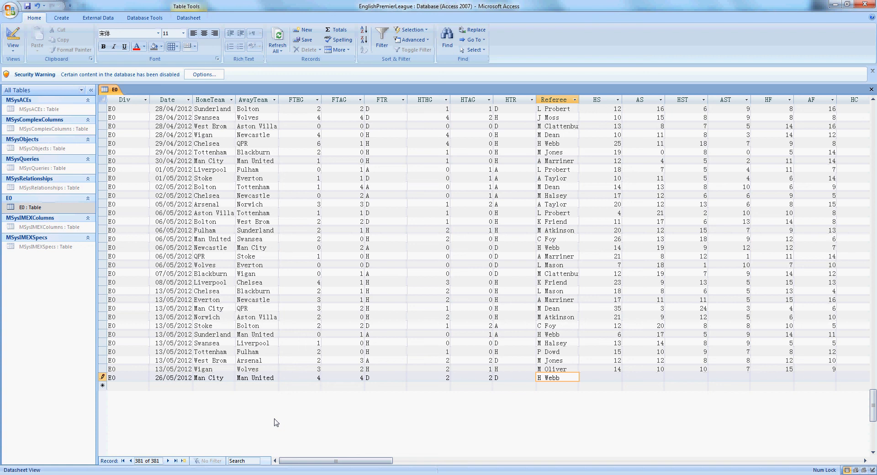
left_click(374, 387)
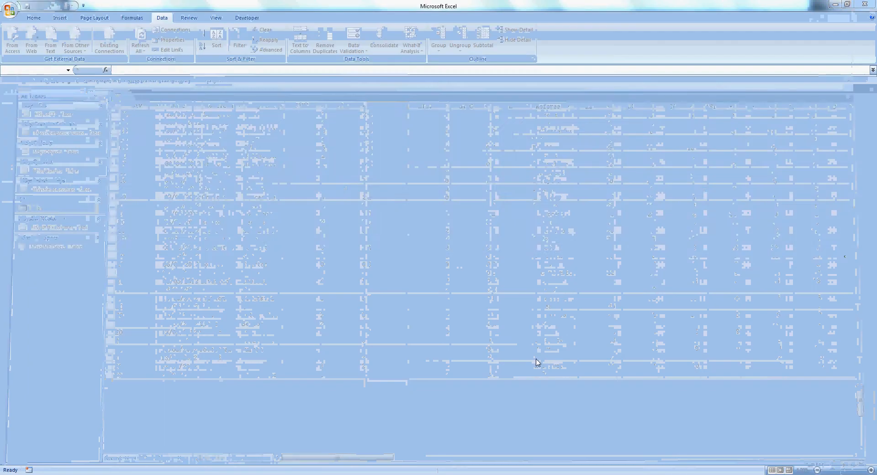
Step: Switch to Excel, reopen the recent Referees workbook and select H Webb's match count
left_click(9, 9)
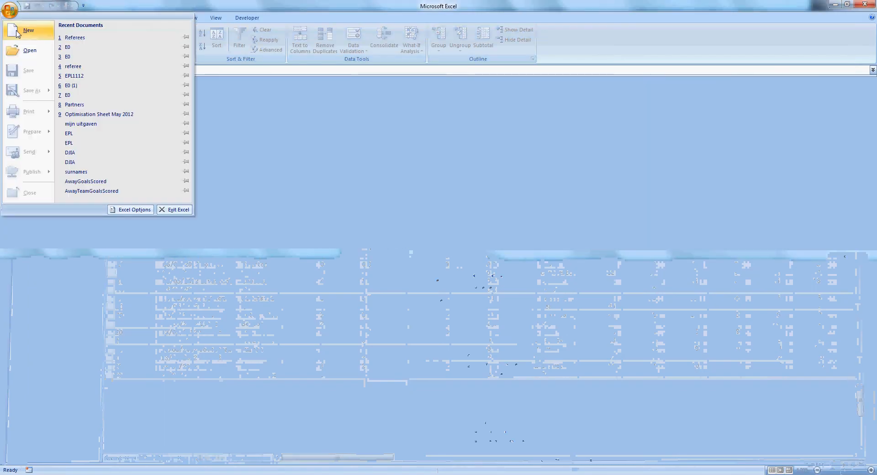
left_click(76, 37)
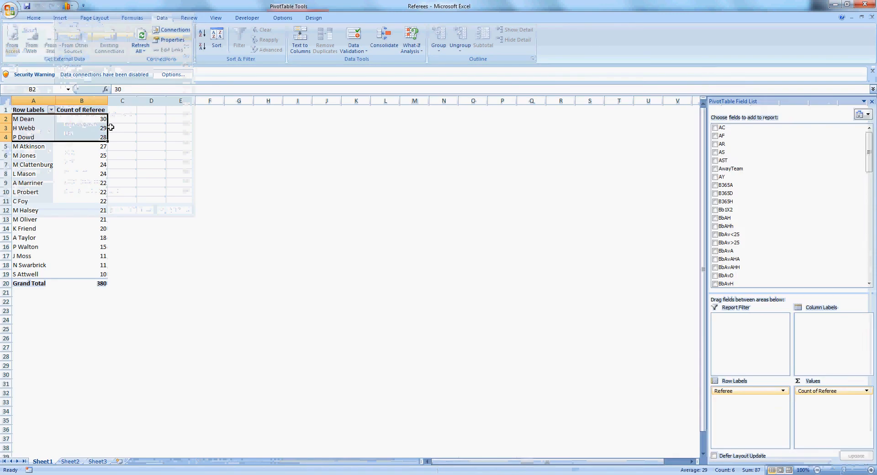
left_click(111, 127)
left_click(74, 128)
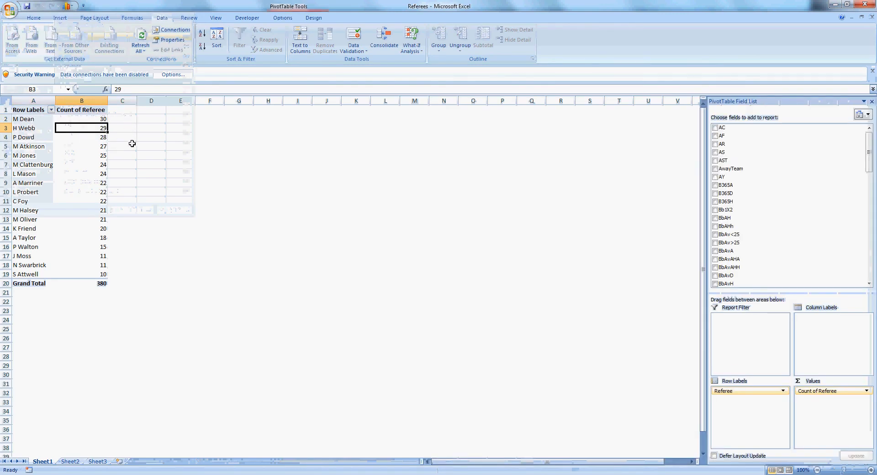
right_click(89, 176)
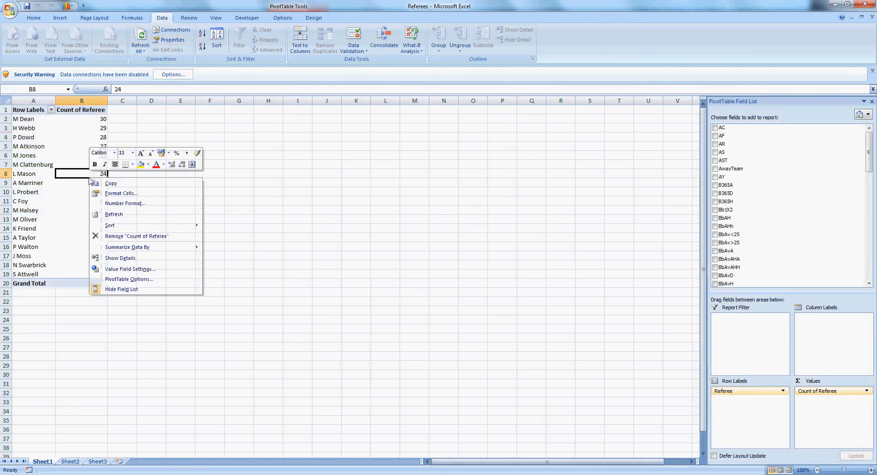
left_click(106, 215)
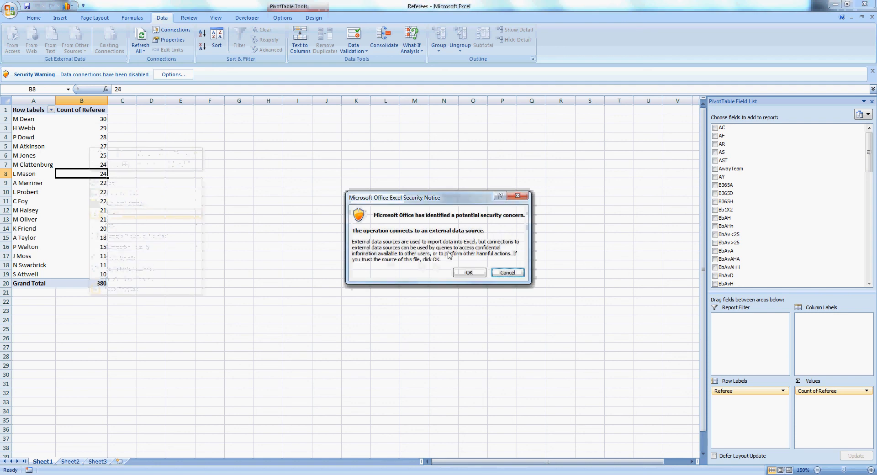
left_click(466, 271)
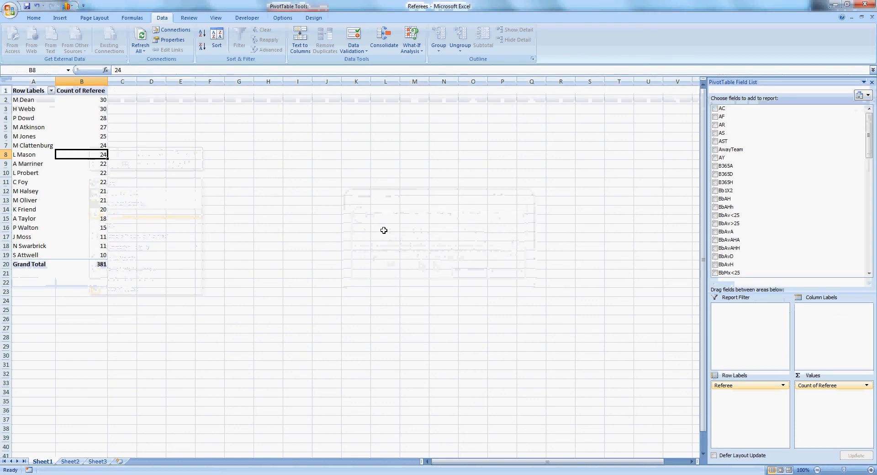
left_click(239, 182)
left_click(42, 109)
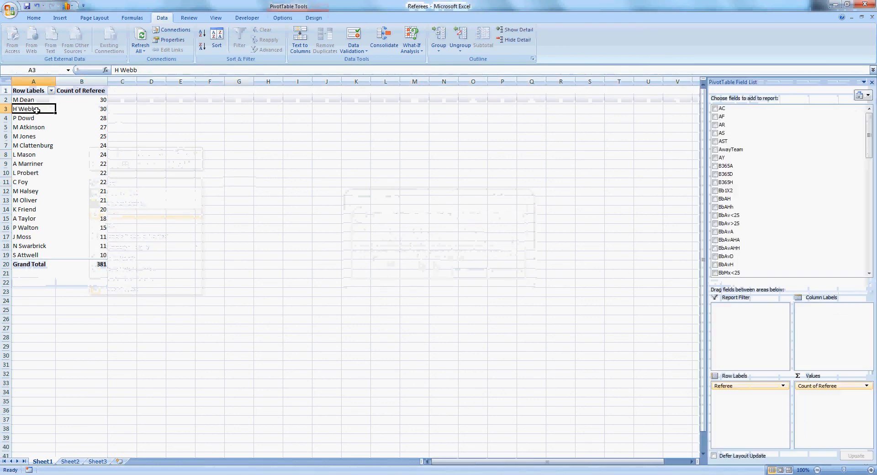
left_click_drag(50, 108, 102, 109)
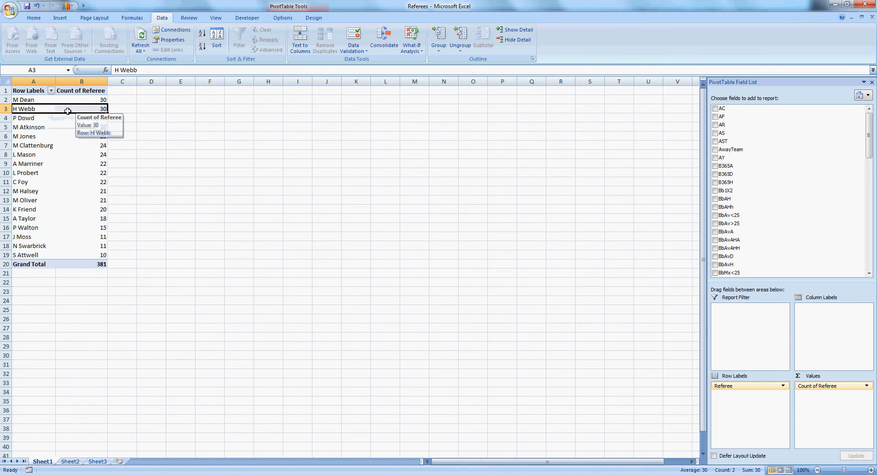
left_click(134, 97)
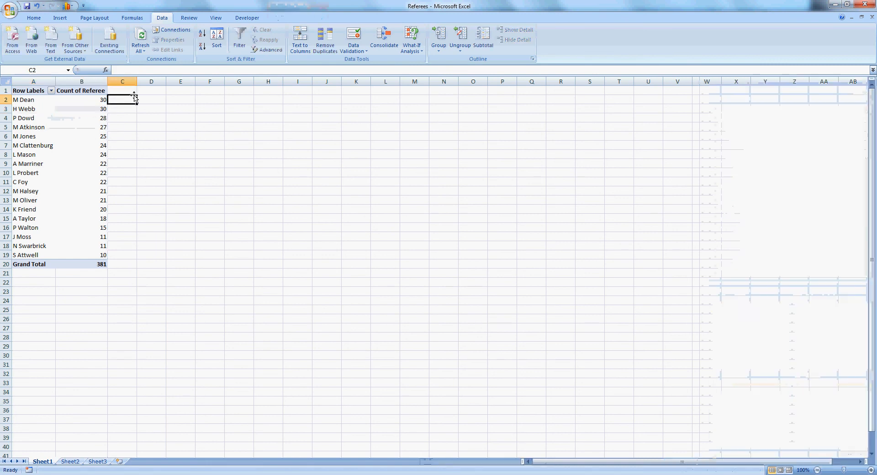
key("ctrl+Home")
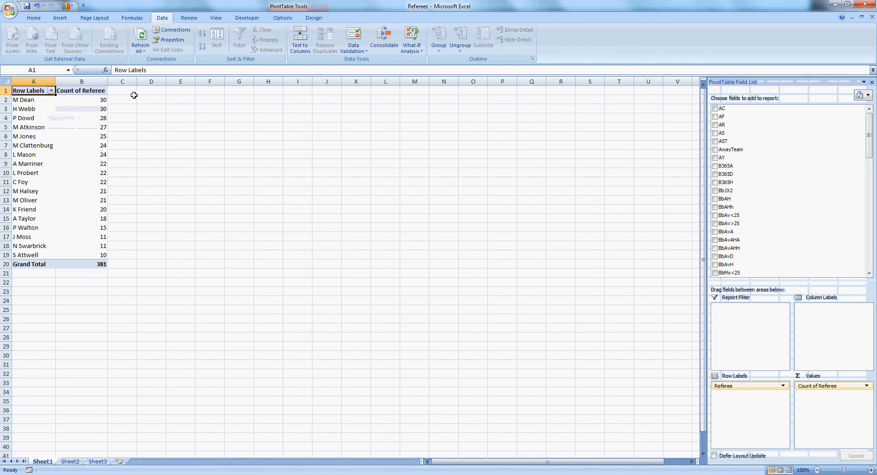
key("ctrl+a")
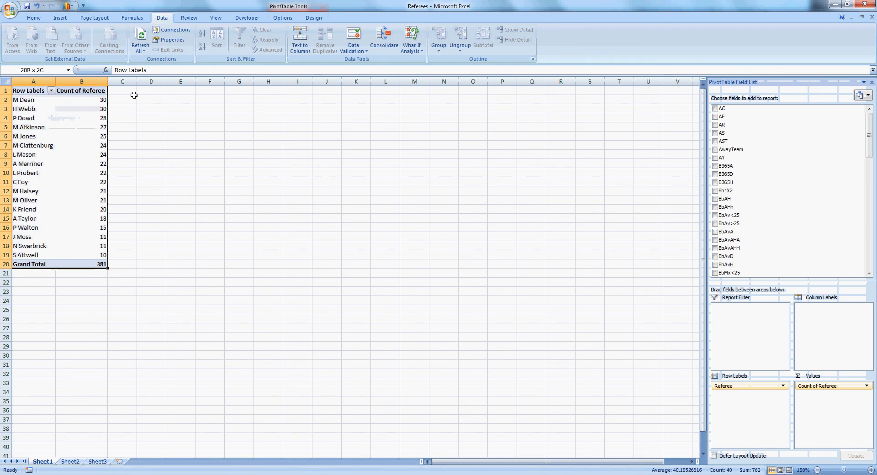
left_click(130, 94)
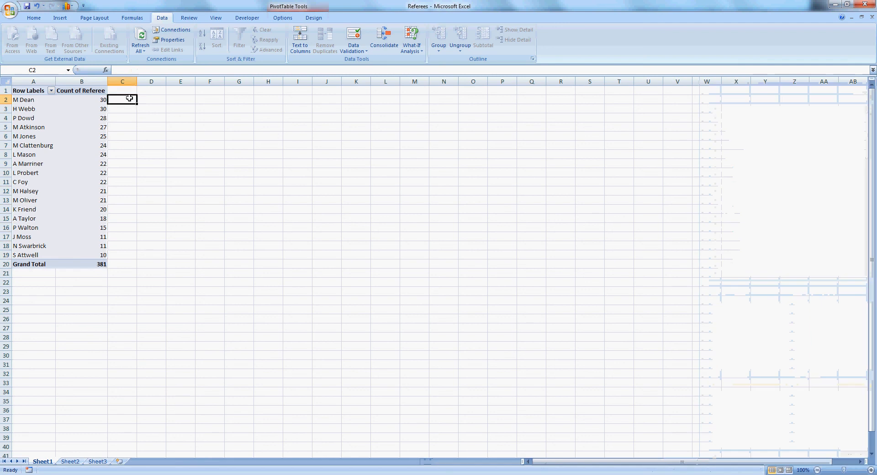
Step: In cell D2, enter a formula that adds 1 to M Dean's match count from the PivotTable, and reselect the cell to review it
left_click(159, 96)
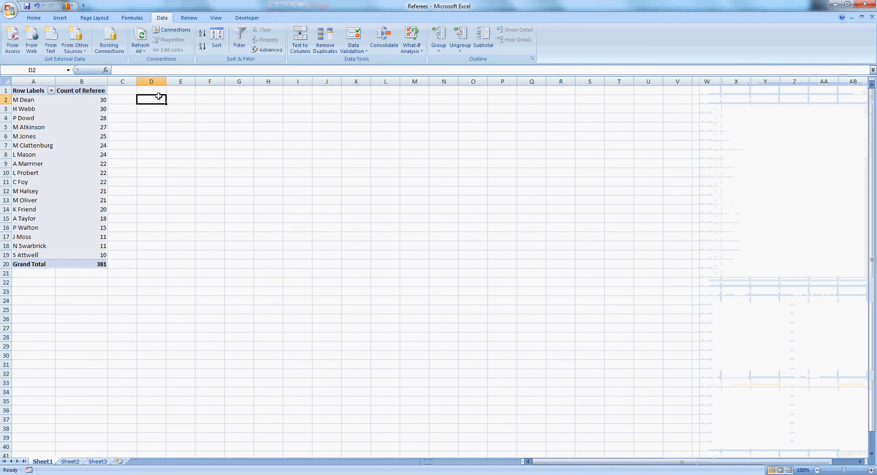
type("=")
key("Left")
key("Left")
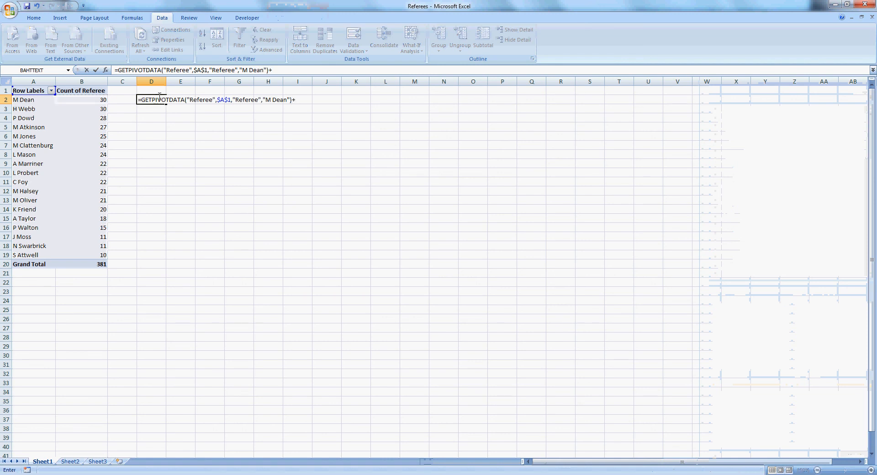
type("+1")
key("Return")
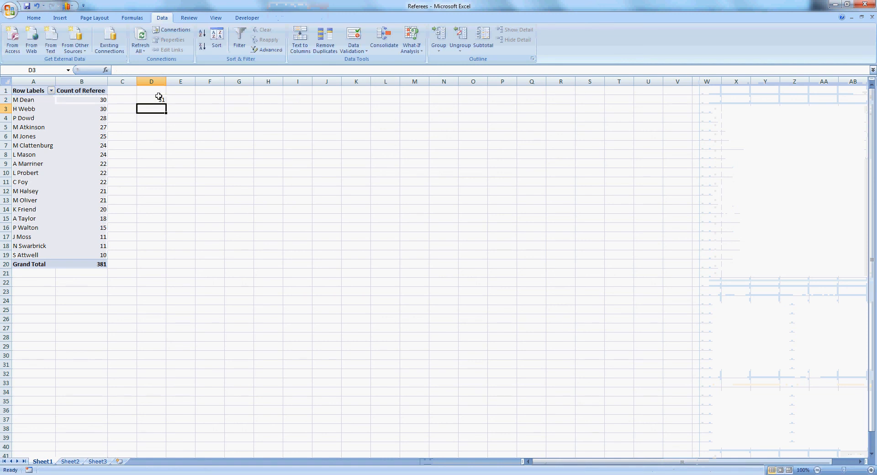
left_click(158, 96)
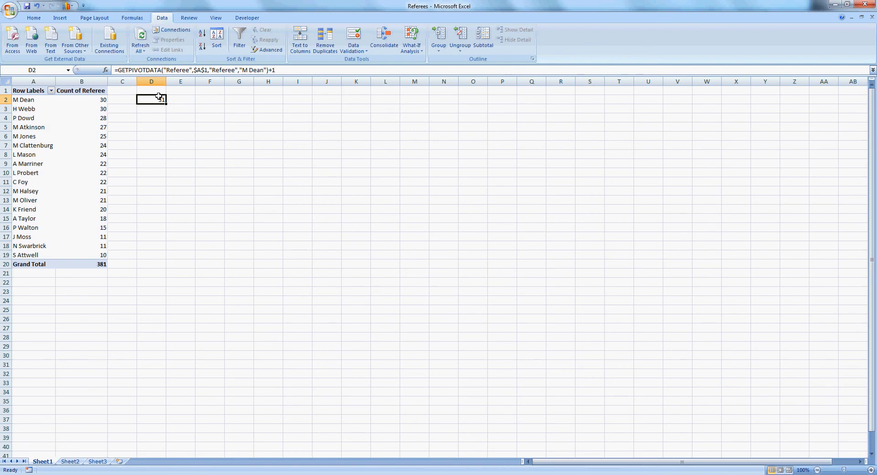
key("Down")
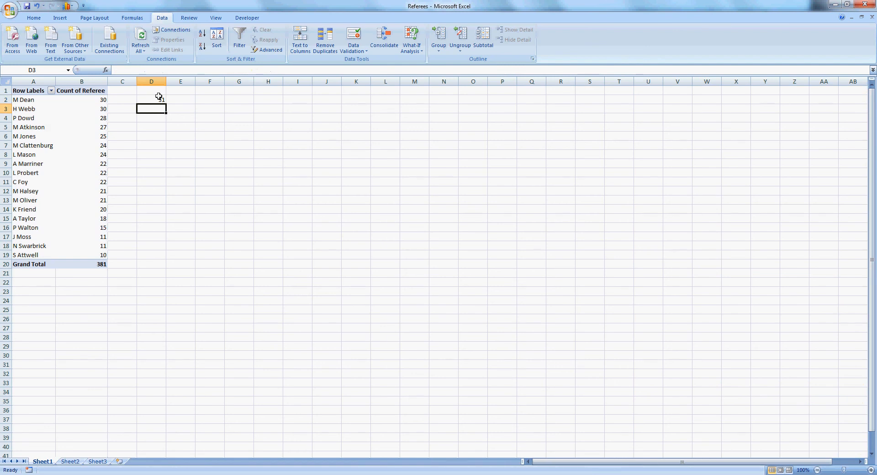
key("Up")
key("Left")
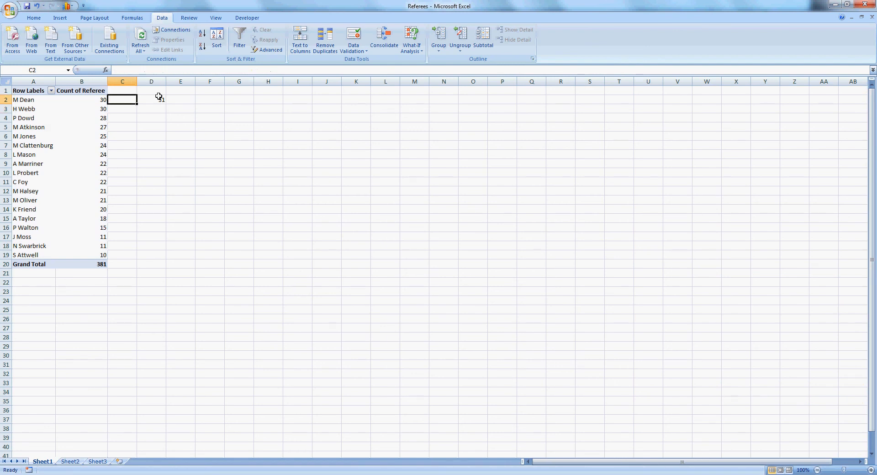
key("Right")
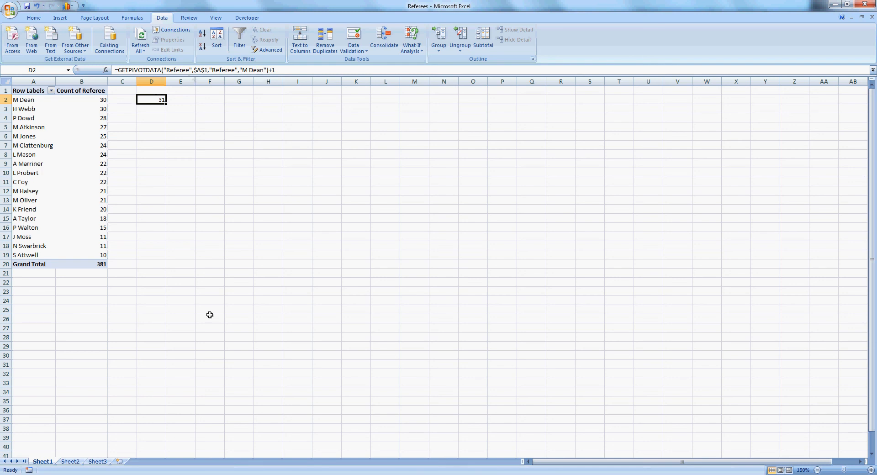
left_click(298, 474)
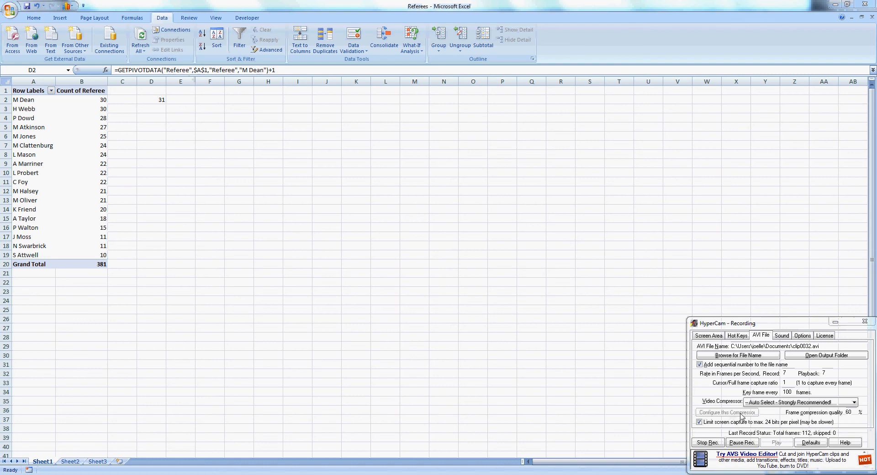